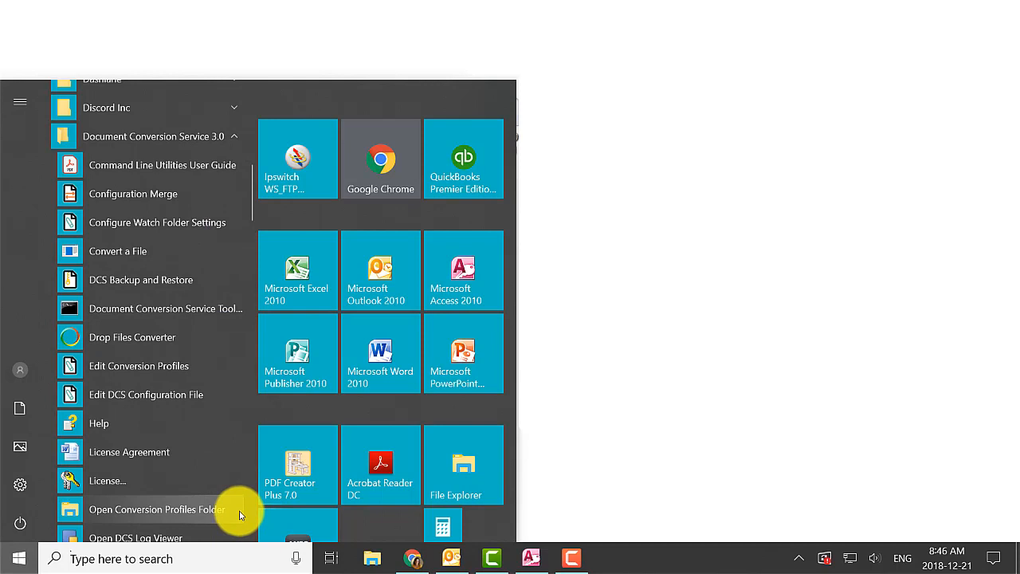
Browse the installed programs to the Document Conversion Service 3.0 group and look through its utilities
click(664, 477)
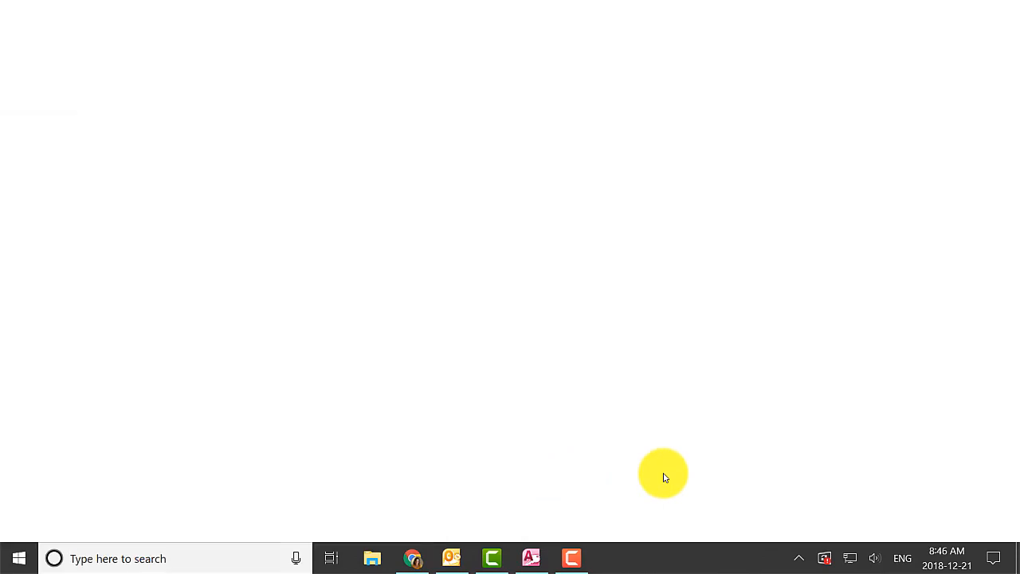
click(12, 555)
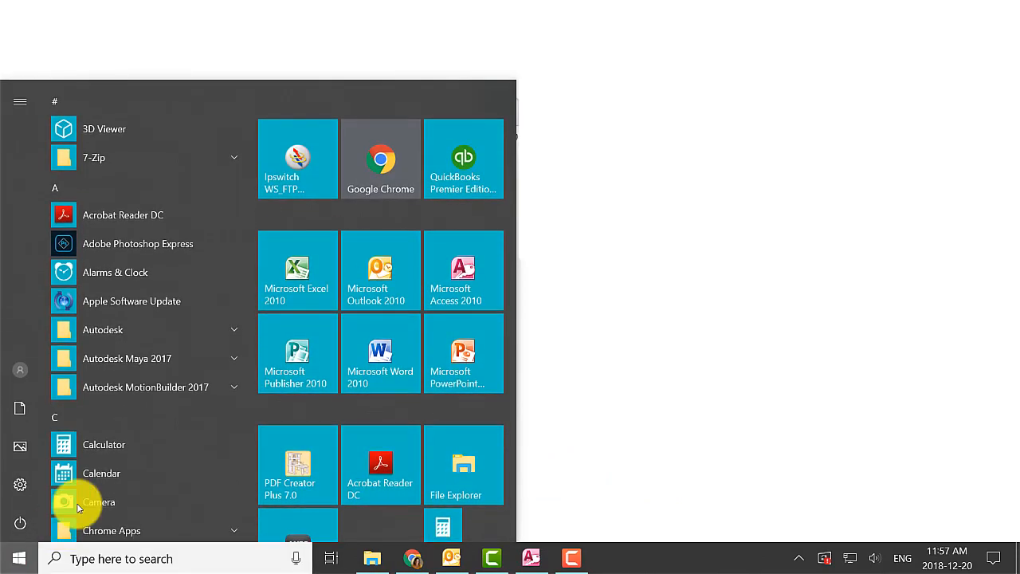
scroll(173, 399, down, 4)
scroll(176, 402, down, 1)
click(171, 412)
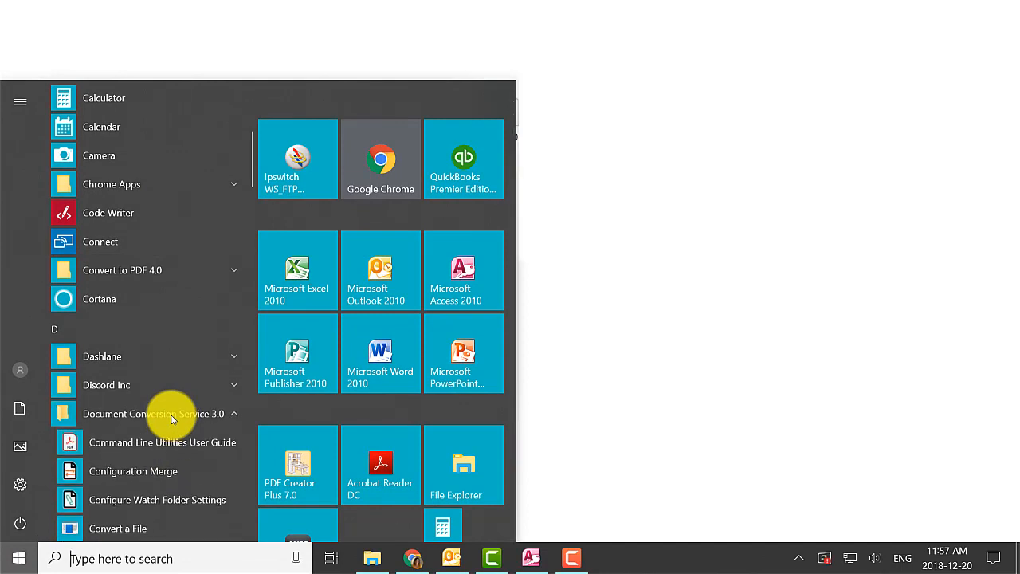
scroll(172, 423, down, 3)
click(170, 419)
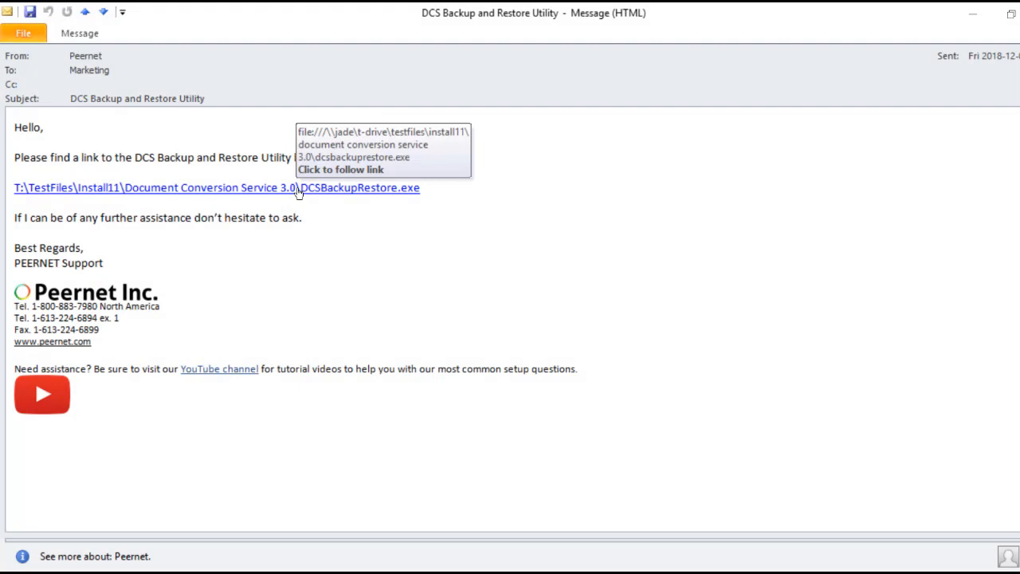
Launch the DCS Backup and Restore Utility from the DCSBackupRestore.exe link in the support e-mail and agree to run it
click(297, 189)
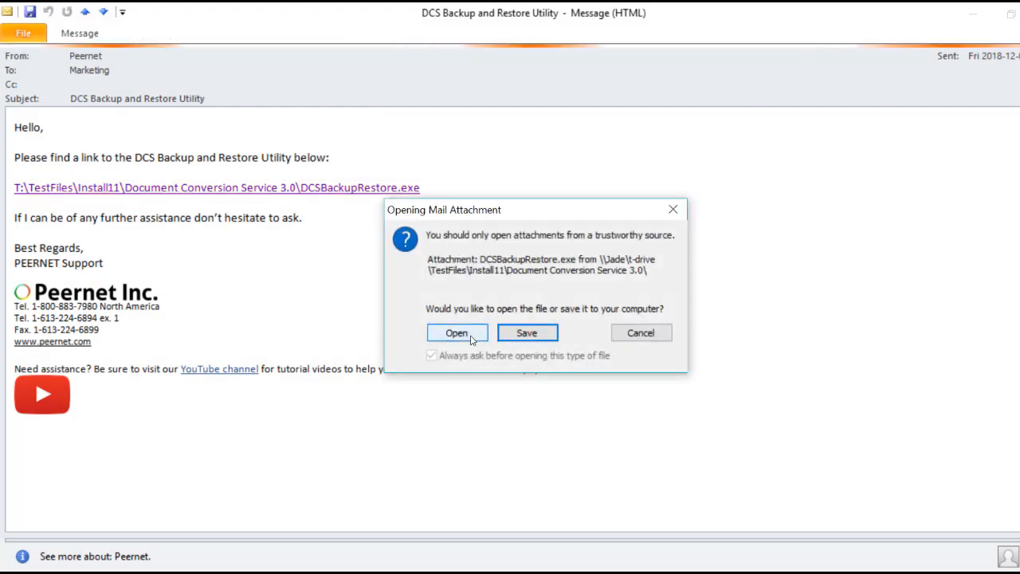
click(471, 338)
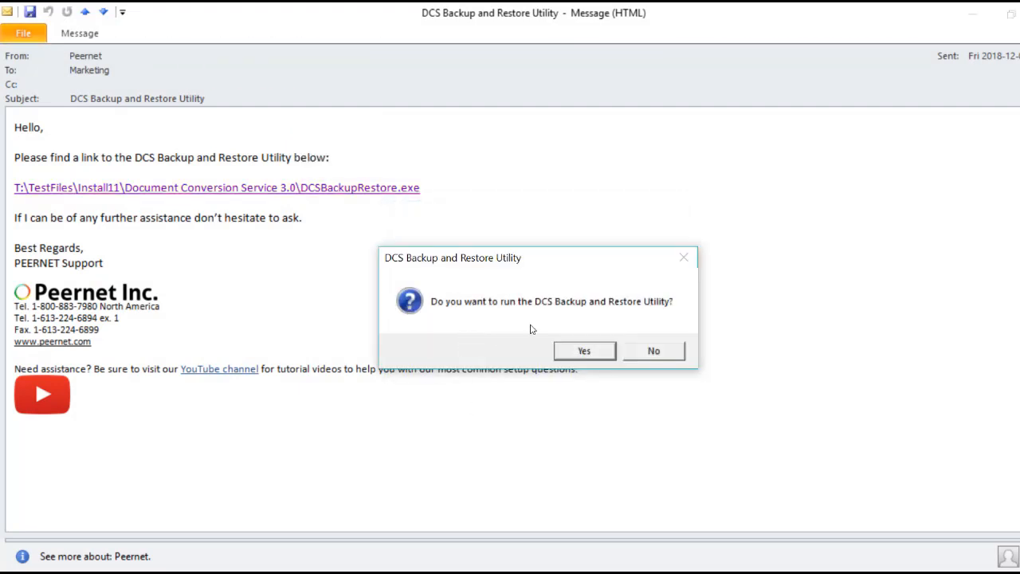
click(572, 357)
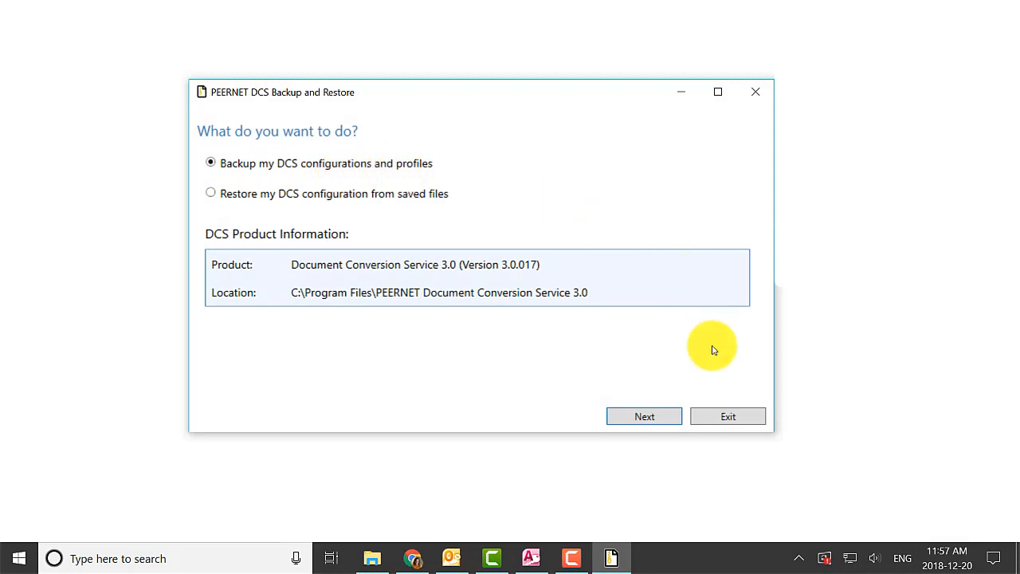
Back up the DCS configurations and profiles to C:\Documents with the file auto-named by date and time, and exit the utility
click(666, 420)
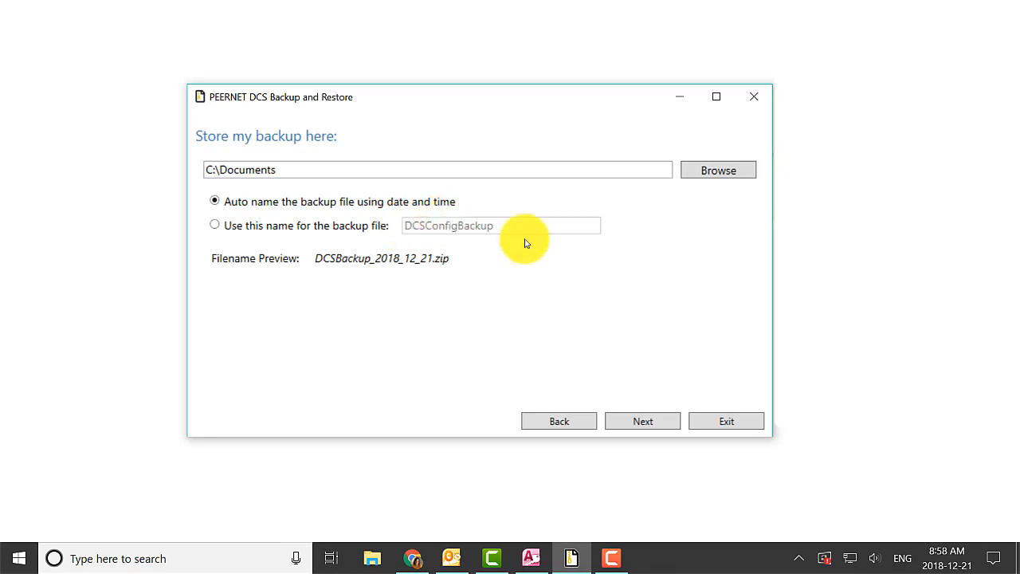
click(667, 429)
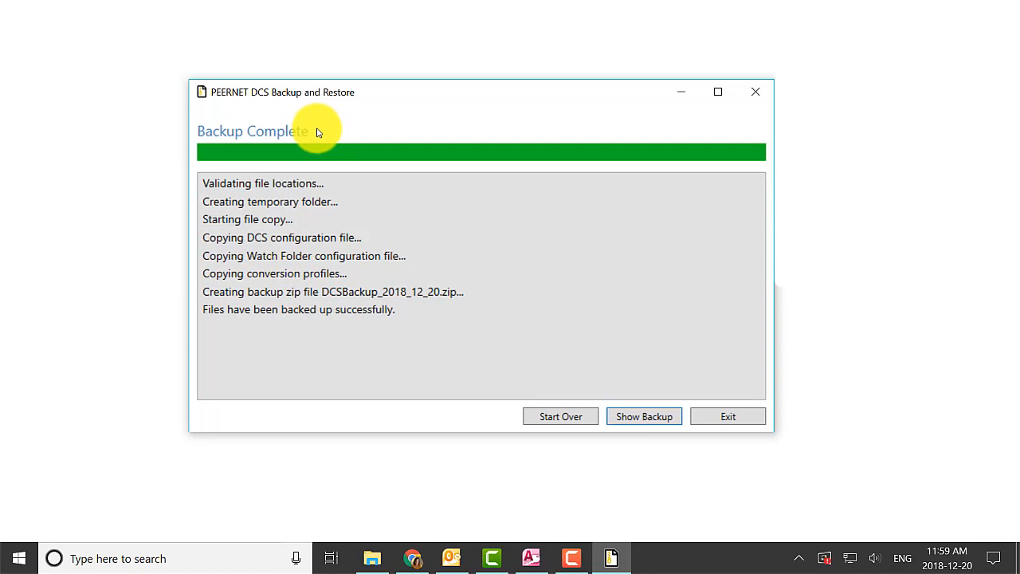
click(749, 421)
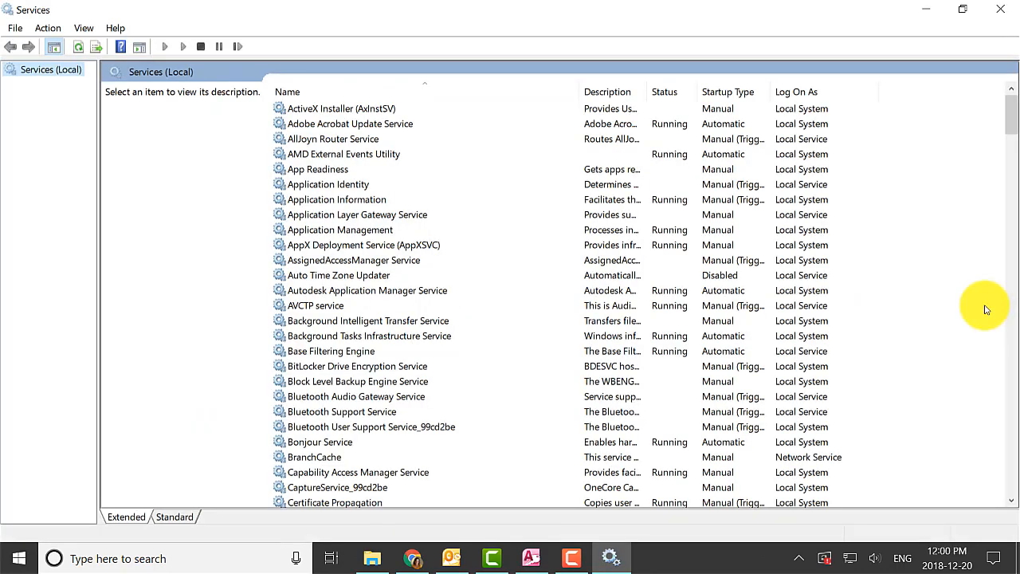
Find PEERNET Document Conversion Service Monitor 1.0 in Windows Services and check its log-on account
scroll(986, 309, down, 4)
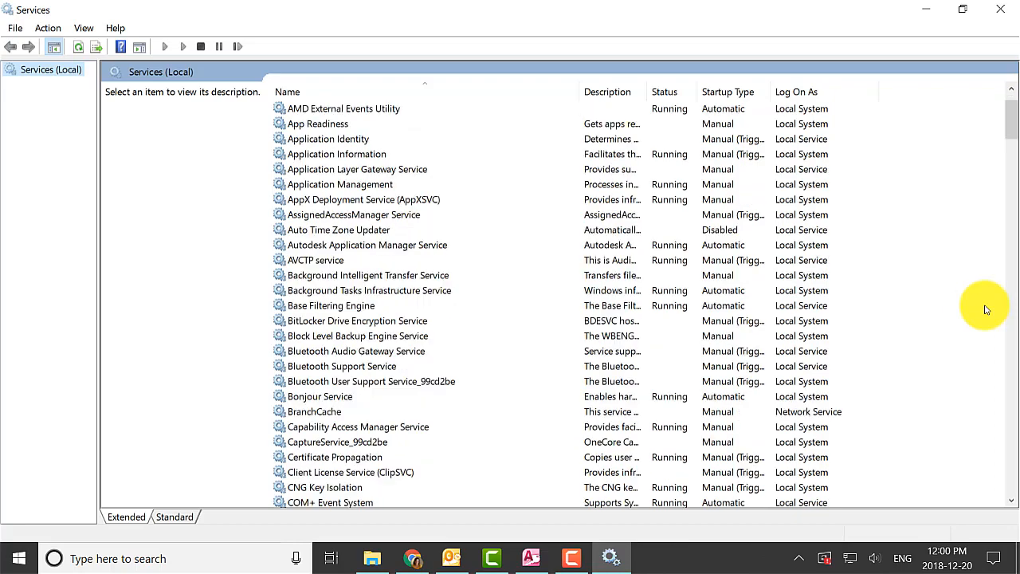
scroll(976, 313, down, 14)
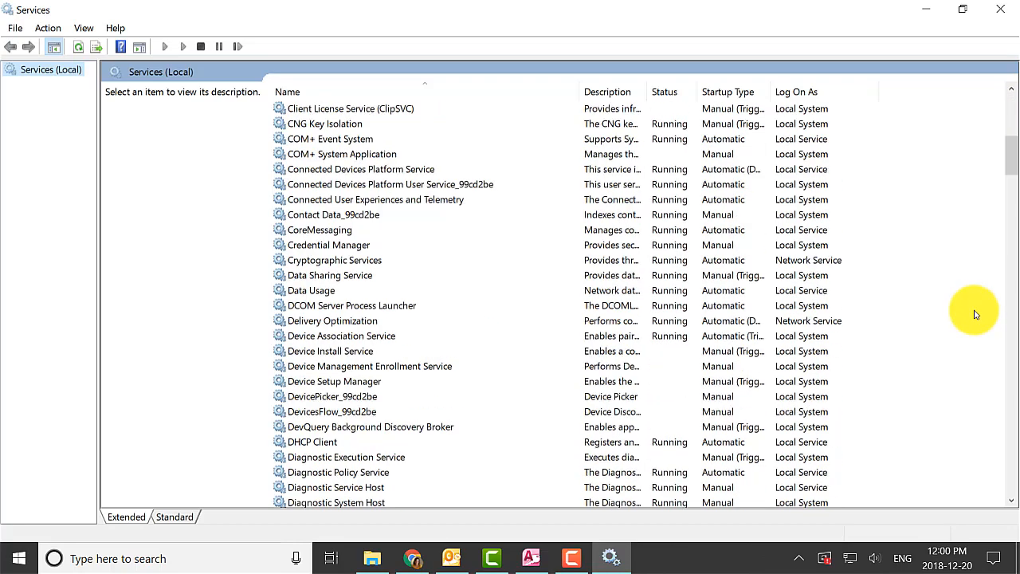
scroll(976, 313, down, 13)
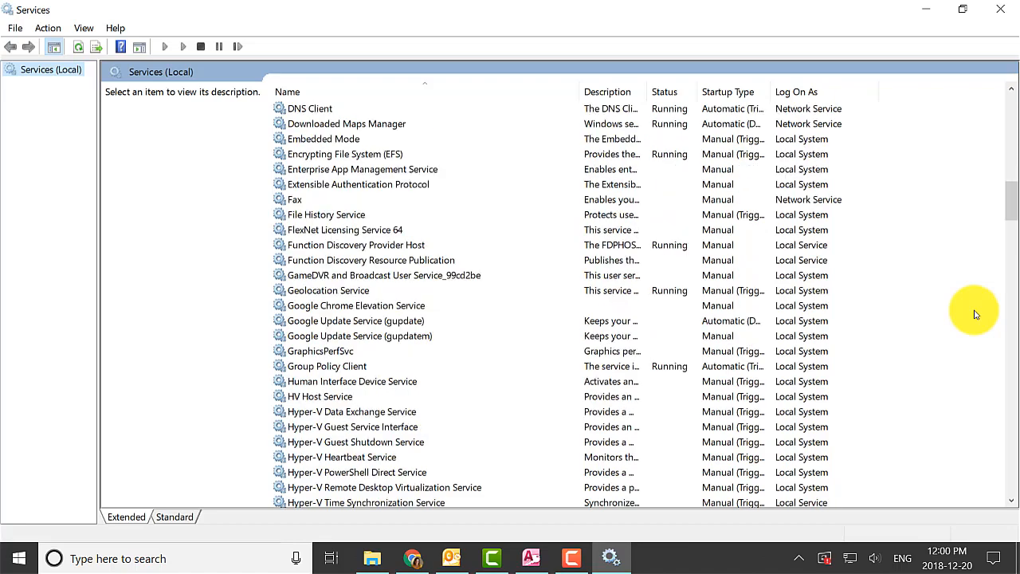
scroll(974, 313, down, 9)
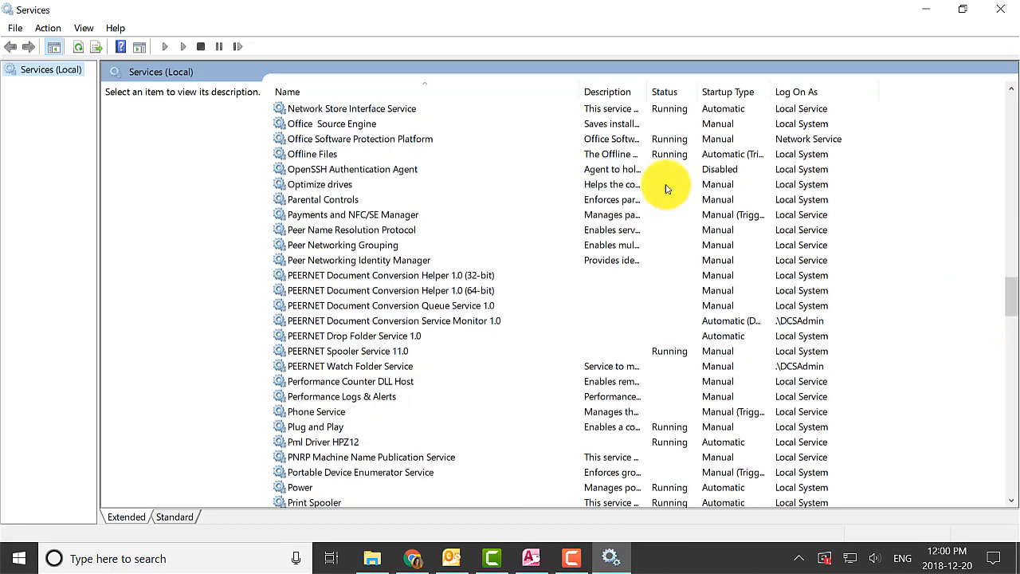
click(372, 275)
click(385, 322)
double_click(385, 322)
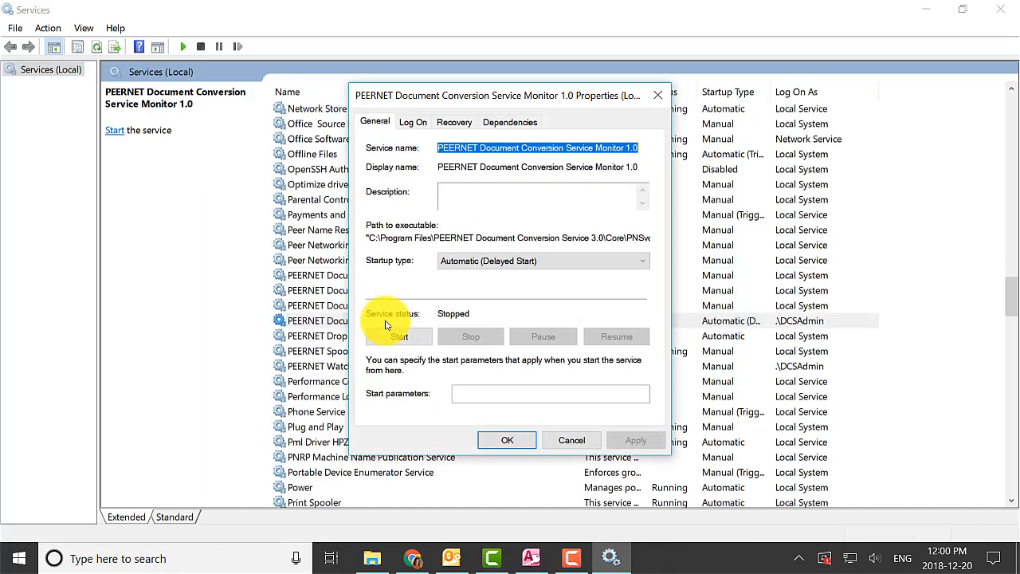
click(411, 122)
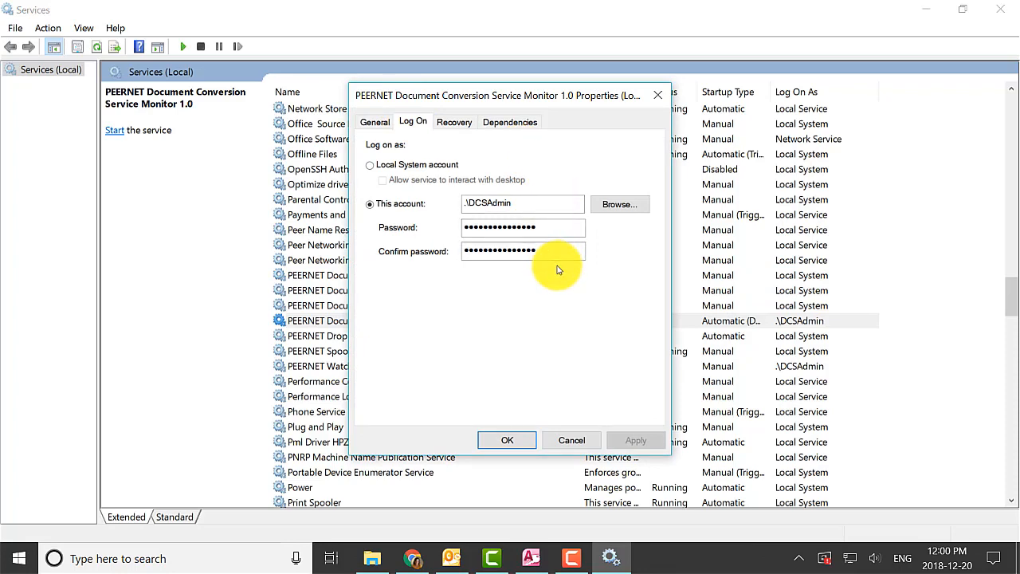
click(506, 440)
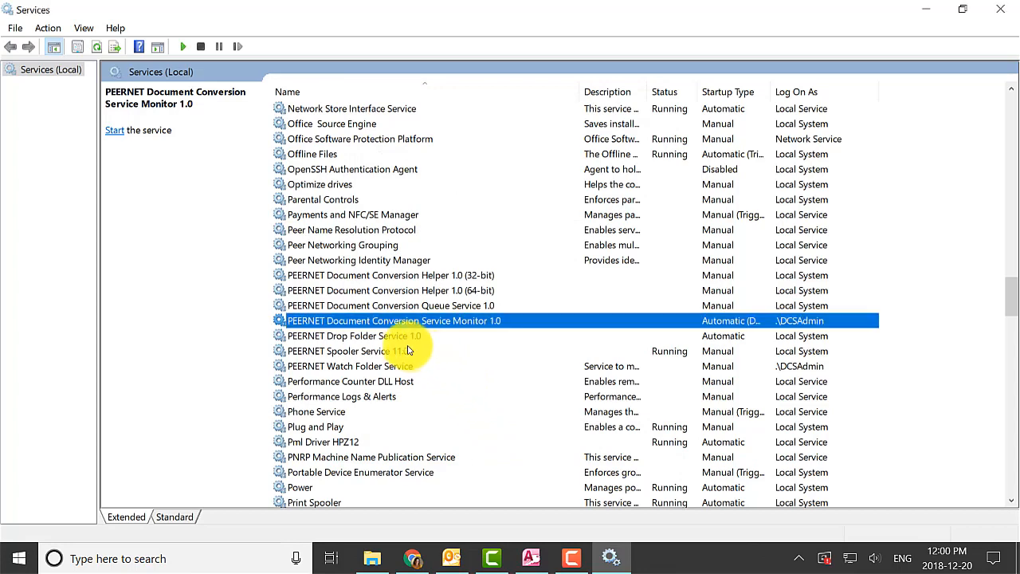
Check the log-on account of the PEERNET Watch Folder Service and close its properties
double_click(399, 367)
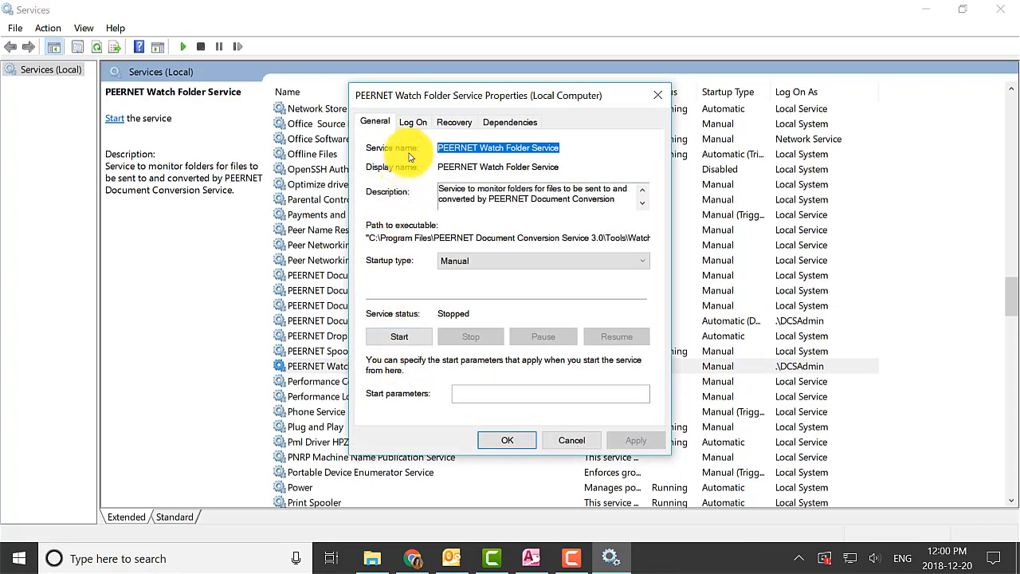
click(411, 121)
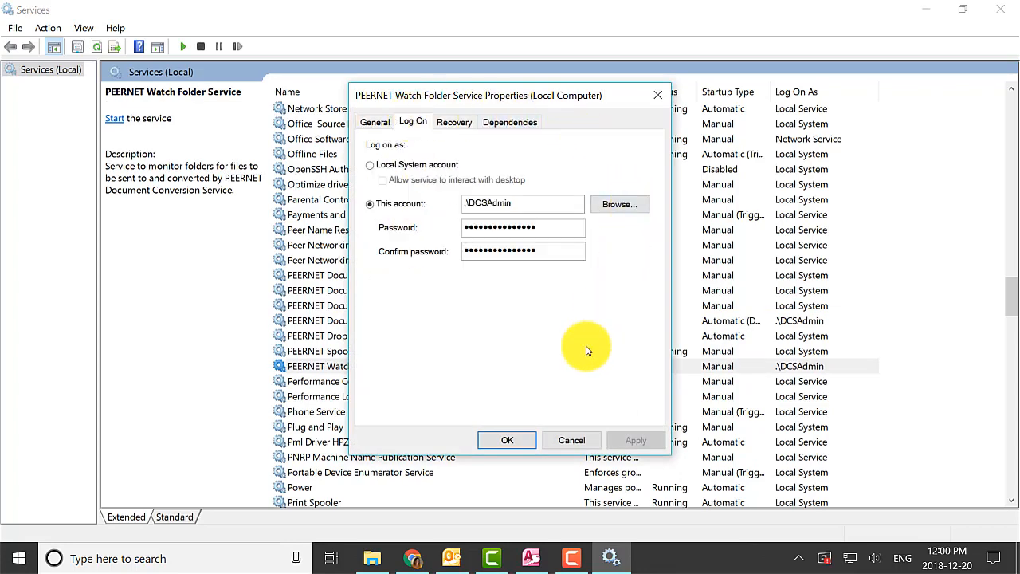
click(658, 95)
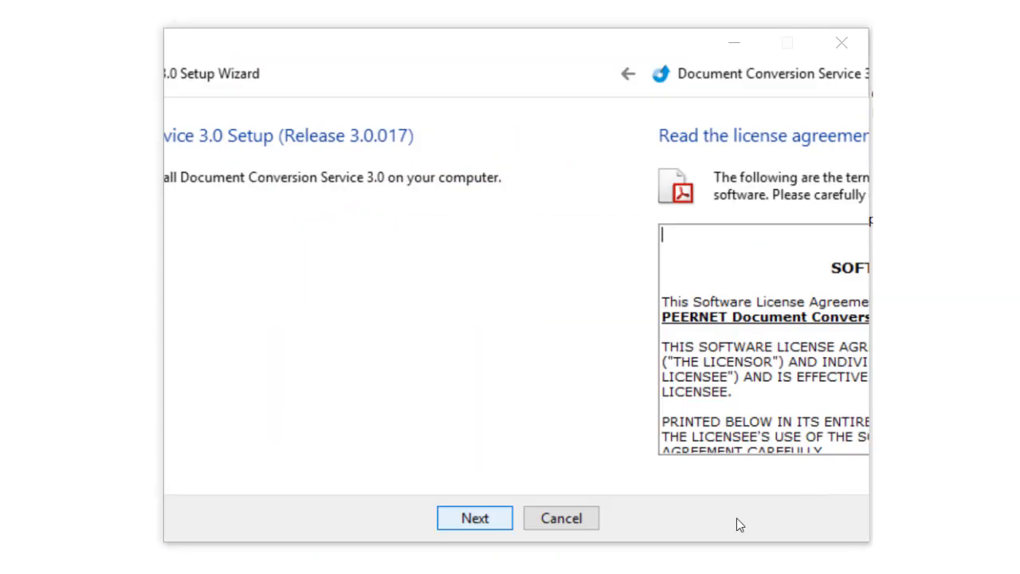
In the Document Conversion Service 3.0 Setup Wizard, accept the license agreement, enter PEERNET in both text fields and continue to the account check
click(664, 483)
click(741, 528)
text(PEERNET)
click(512, 325)
text(PEERNET)
click(757, 531)
click(757, 531)
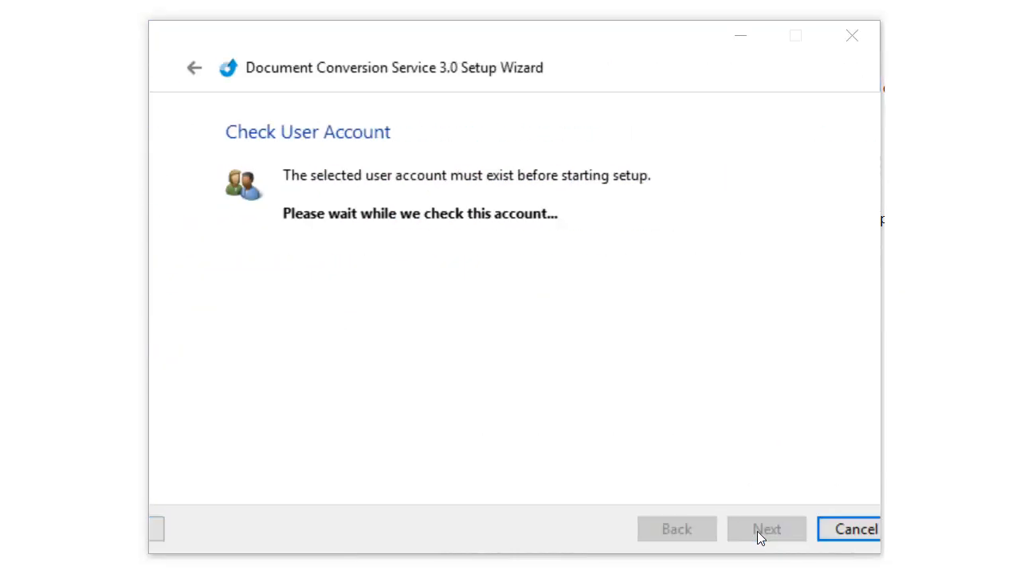
Enter the account password for the DCSAdmin user account and install Document Conversion Service 3.0
text(*********)
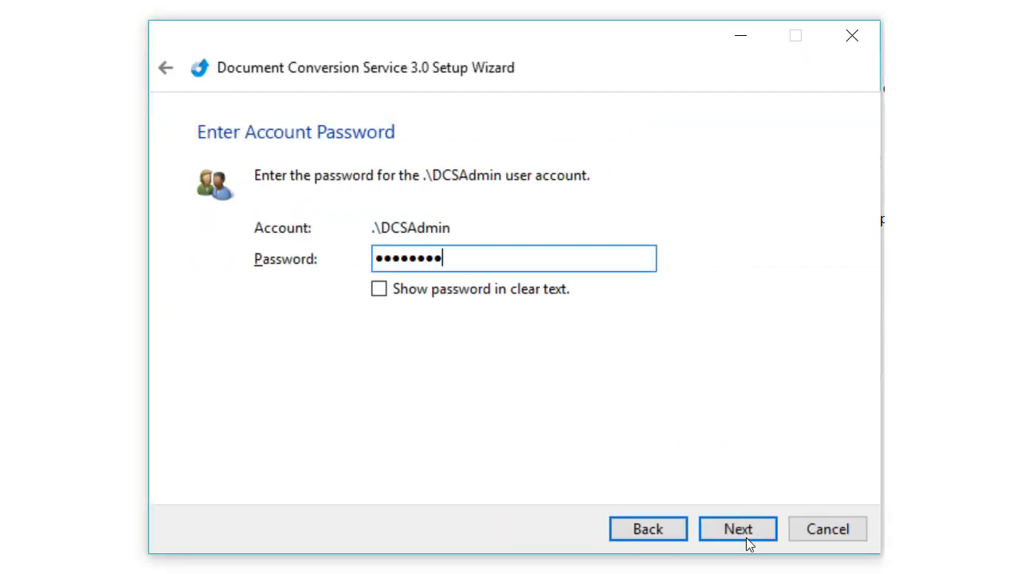
click(747, 531)
click(746, 533)
click(747, 535)
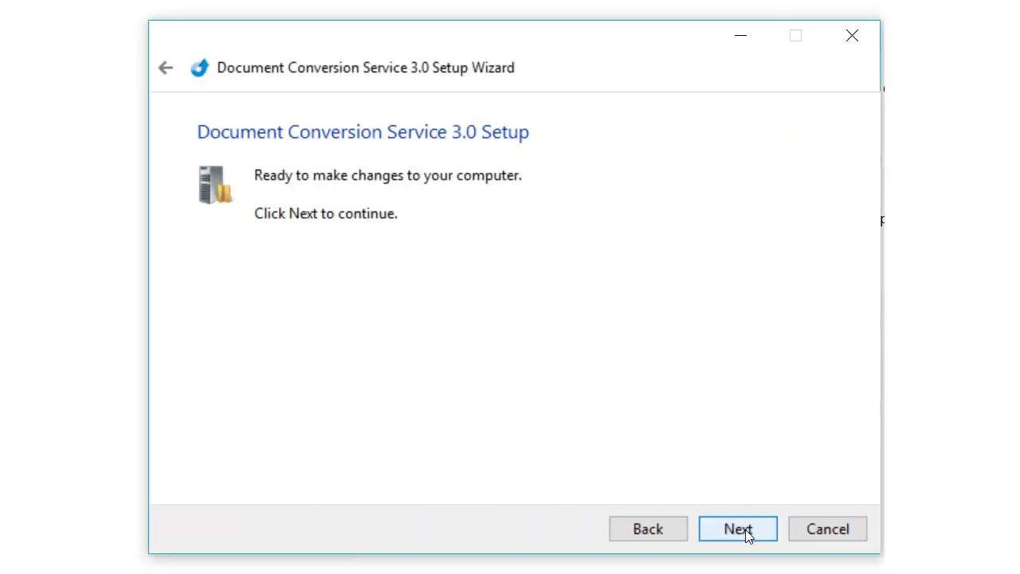
click(746, 533)
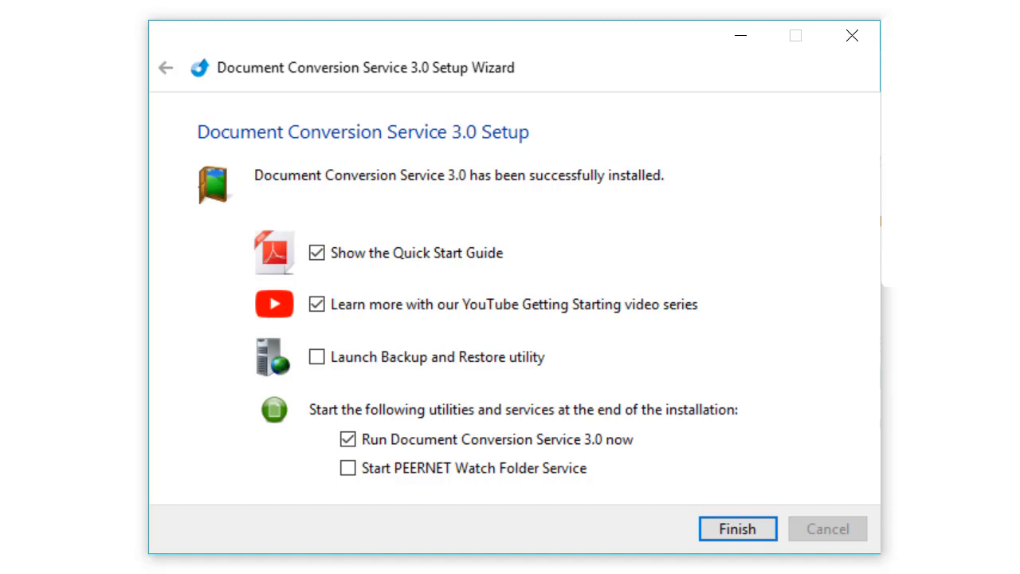
Finish setup with only the Backup and Restore utility set to launch, leaving out the Quick Start Guide, YouTube series and running the service
click(318, 252)
click(319, 306)
click(348, 440)
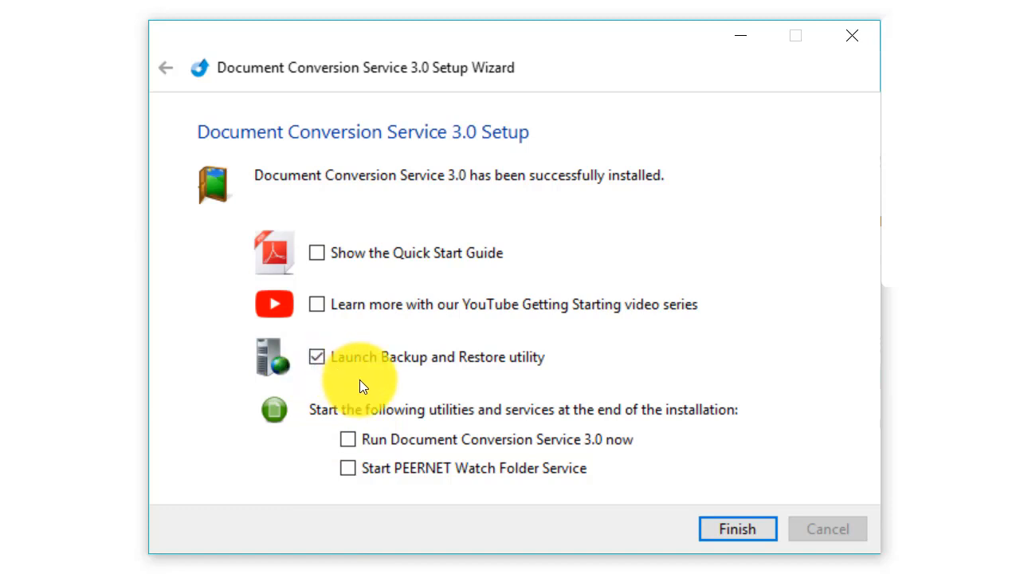
click(753, 529)
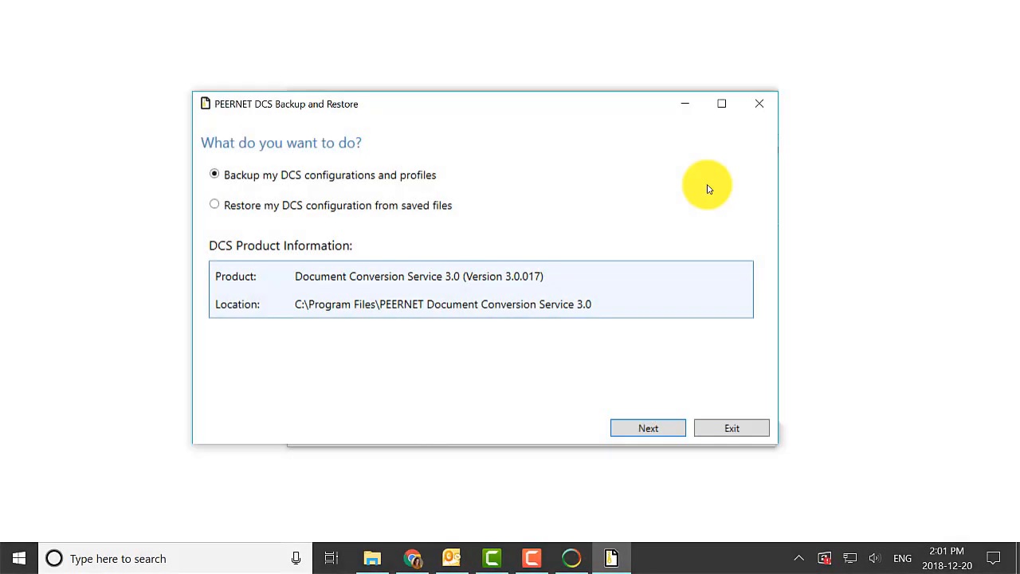
Choose to restore the DCS configuration from saved files, using the backup C:\Documents\DCSBackup_2018_12_21.zip
click(352, 209)
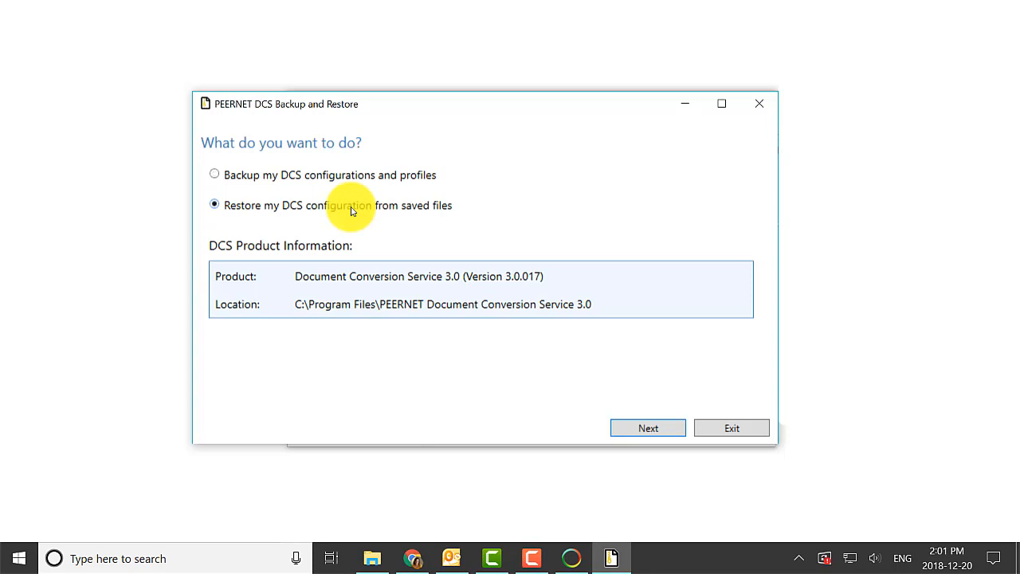
click(626, 428)
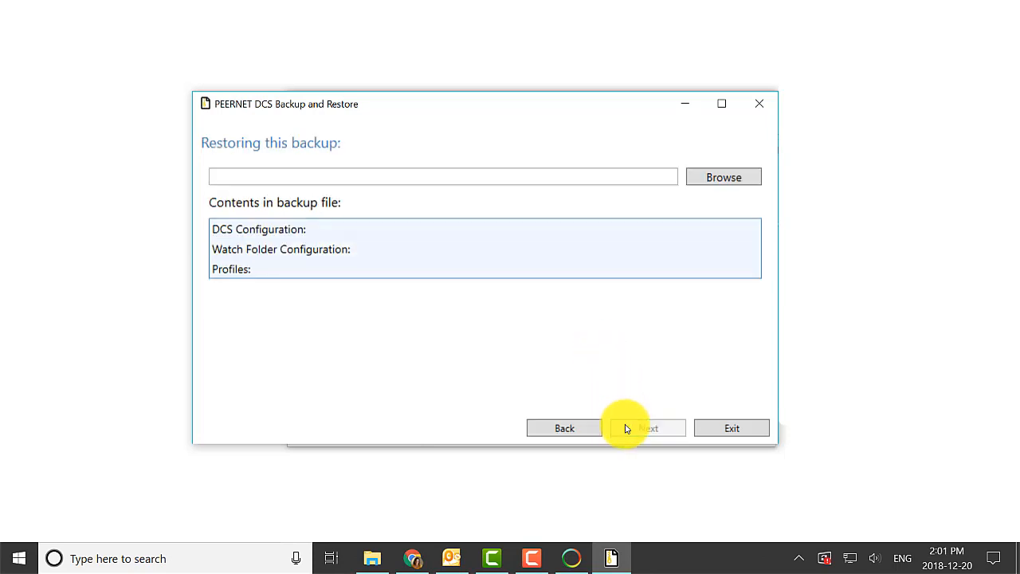
click(707, 179)
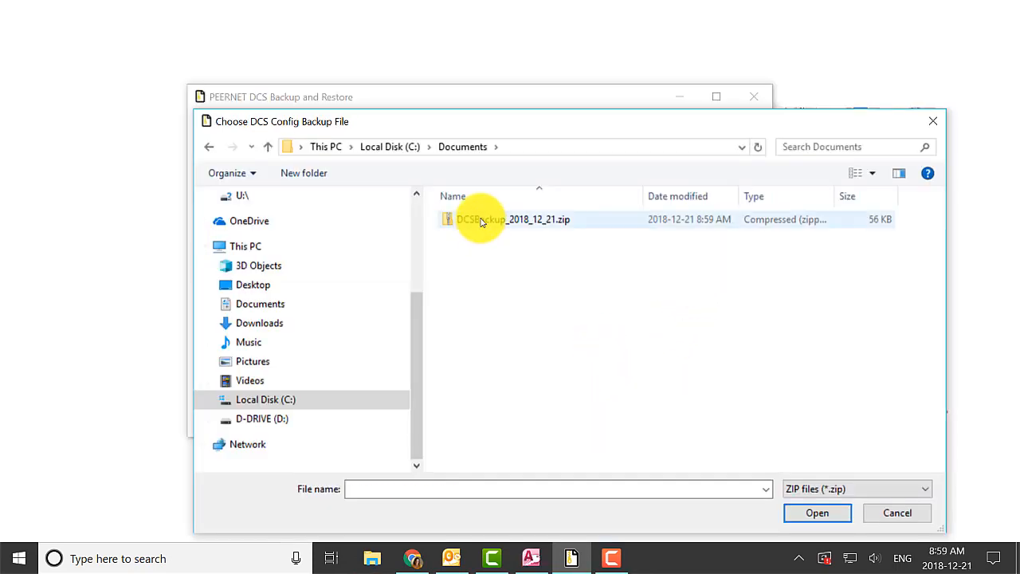
click(478, 219)
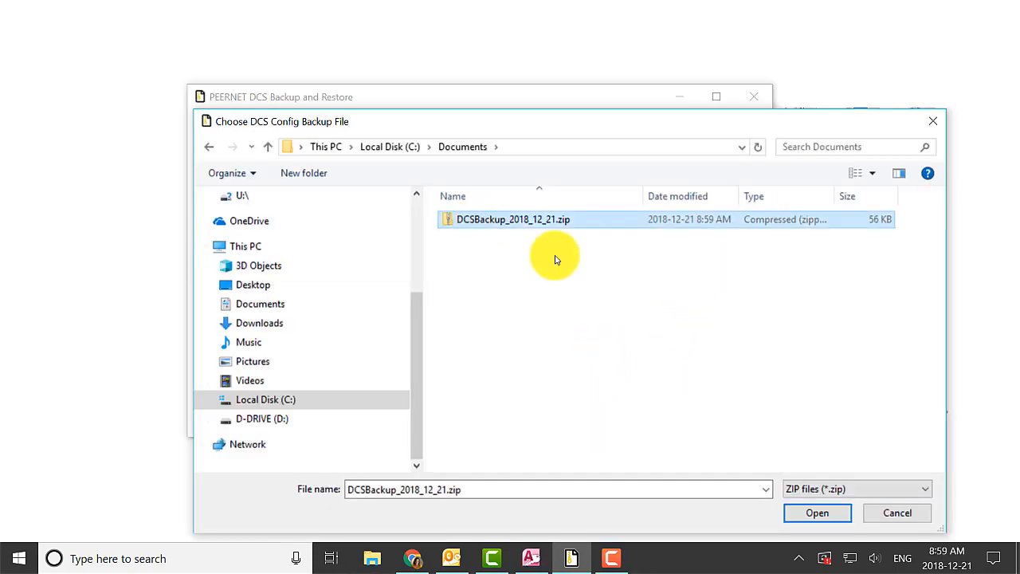
click(828, 516)
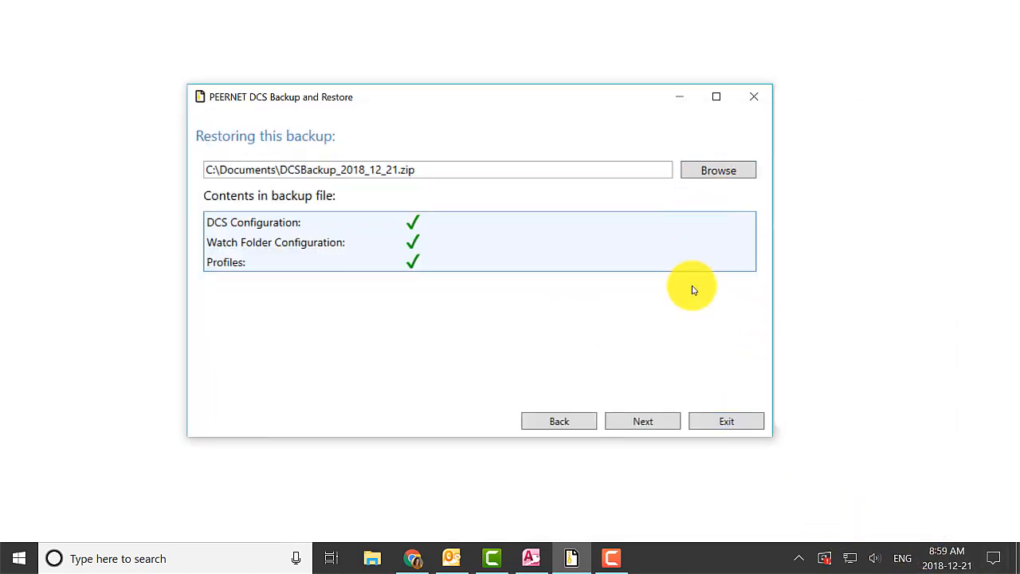
Start restoring the DCS configuration file, the Watch Folder configuration and all saved conversion profiles
click(670, 420)
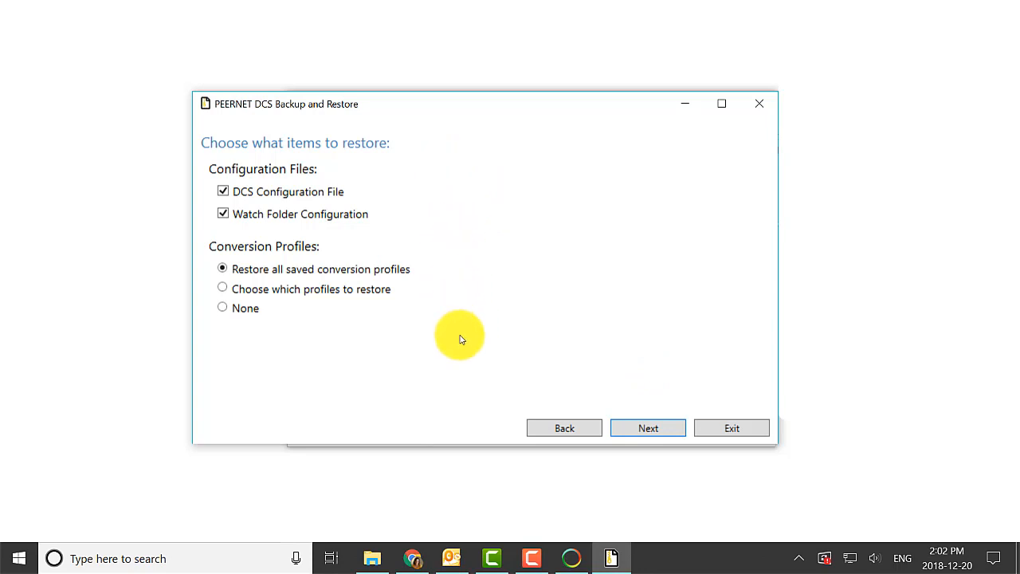
click(638, 429)
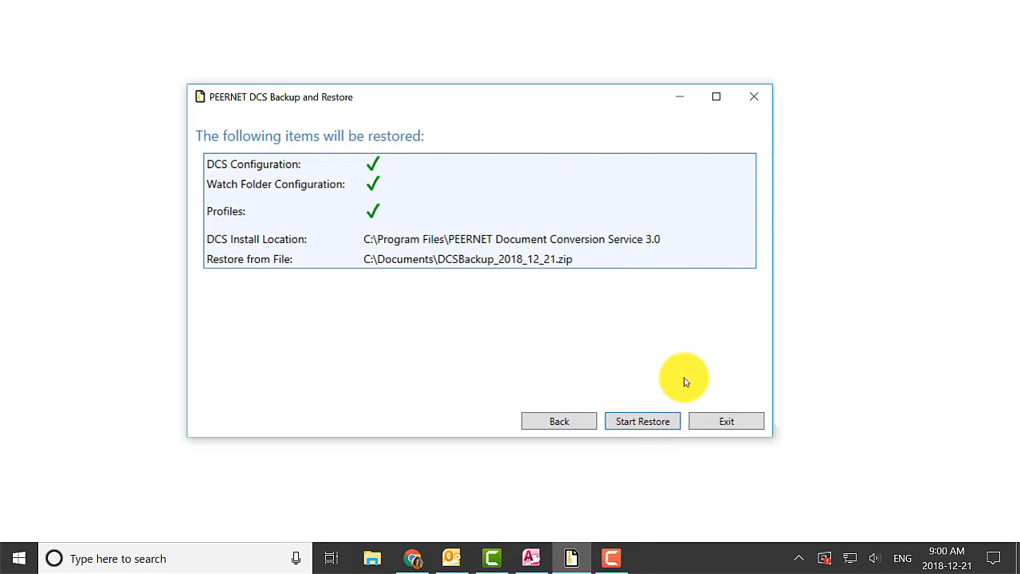
click(658, 423)
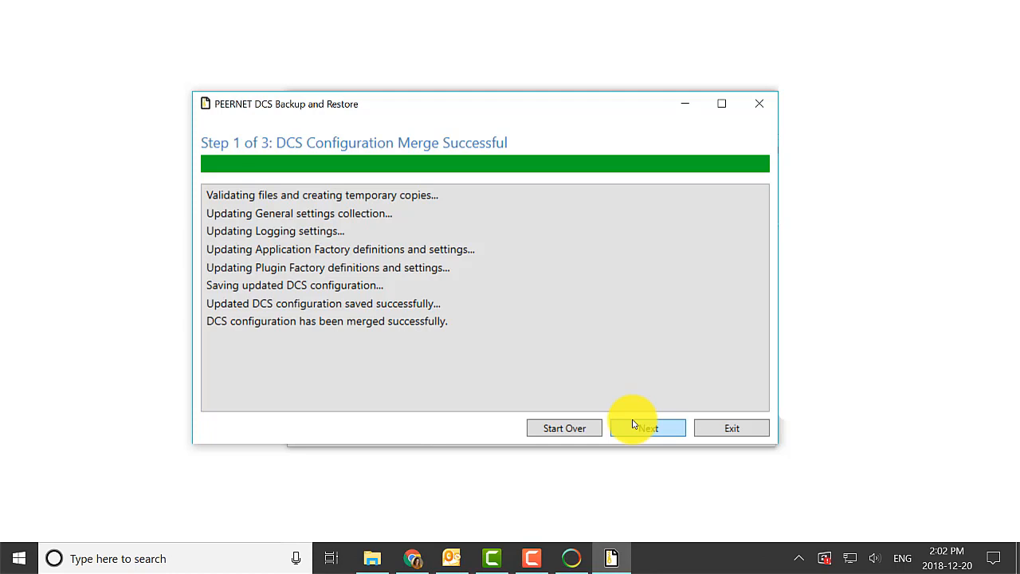
Review the merged DCS configuration, including its General settings and timeouts, and accept the changes
click(634, 426)
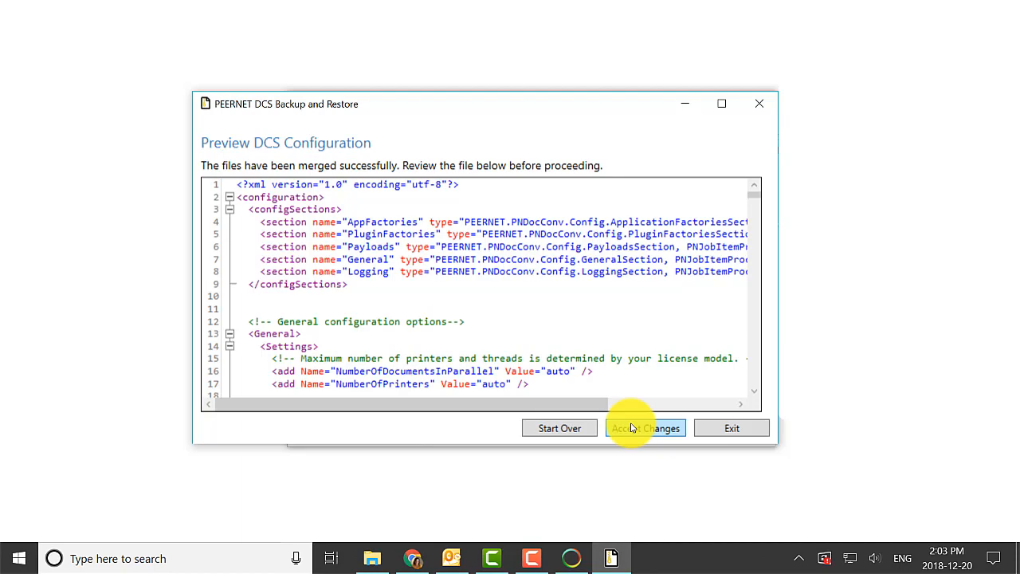
scroll(687, 322, down, 4)
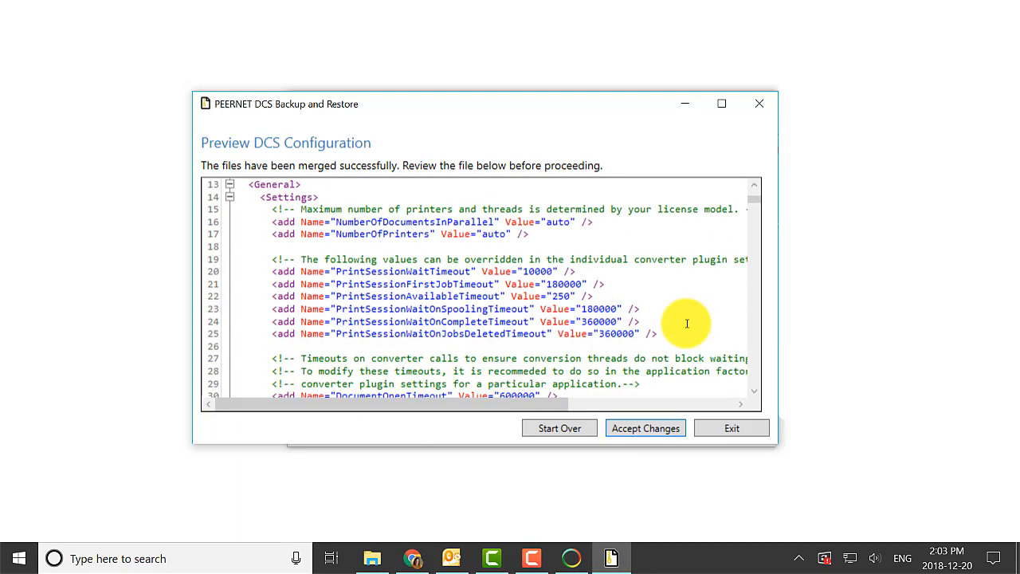
scroll(687, 323, down, 4)
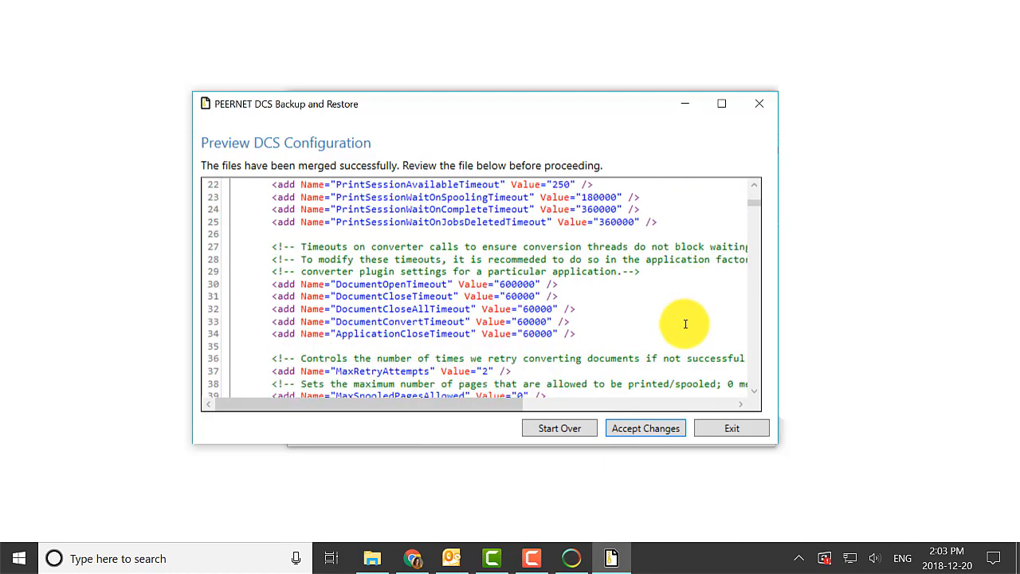
scroll(683, 324, down, 1)
scroll(684, 324, down, 1)
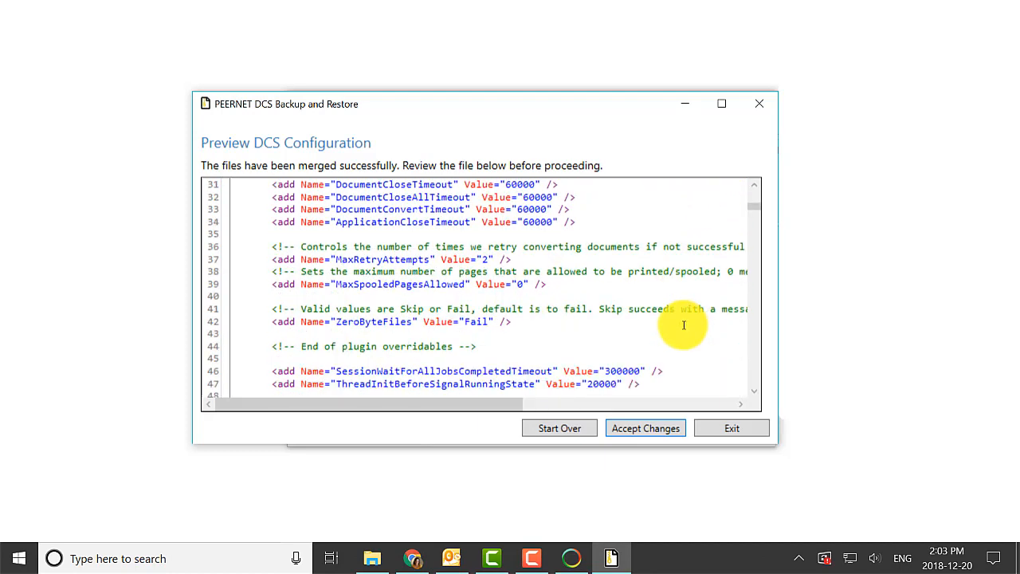
scroll(683, 324, down, 1)
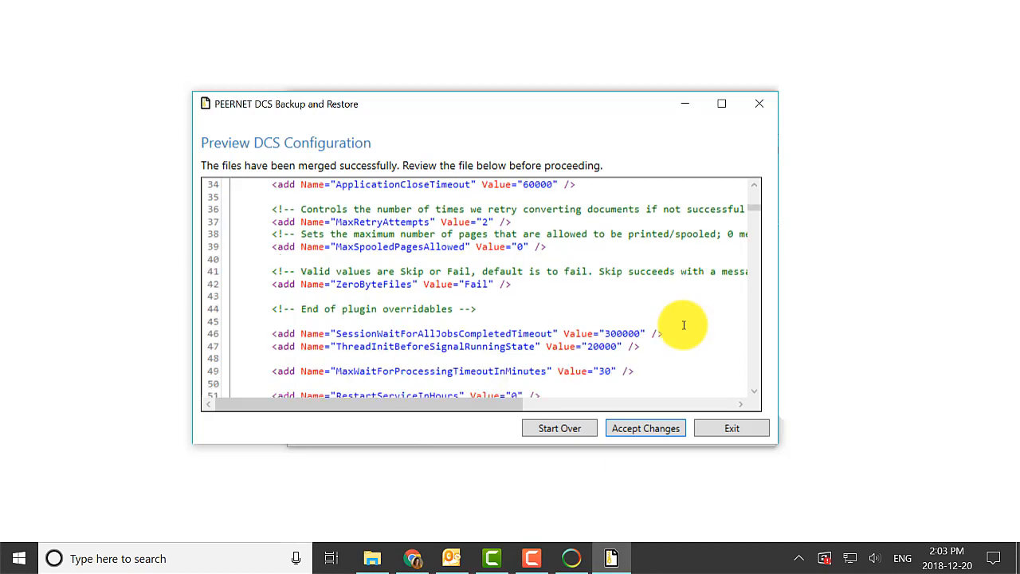
scroll(683, 324, down, 2)
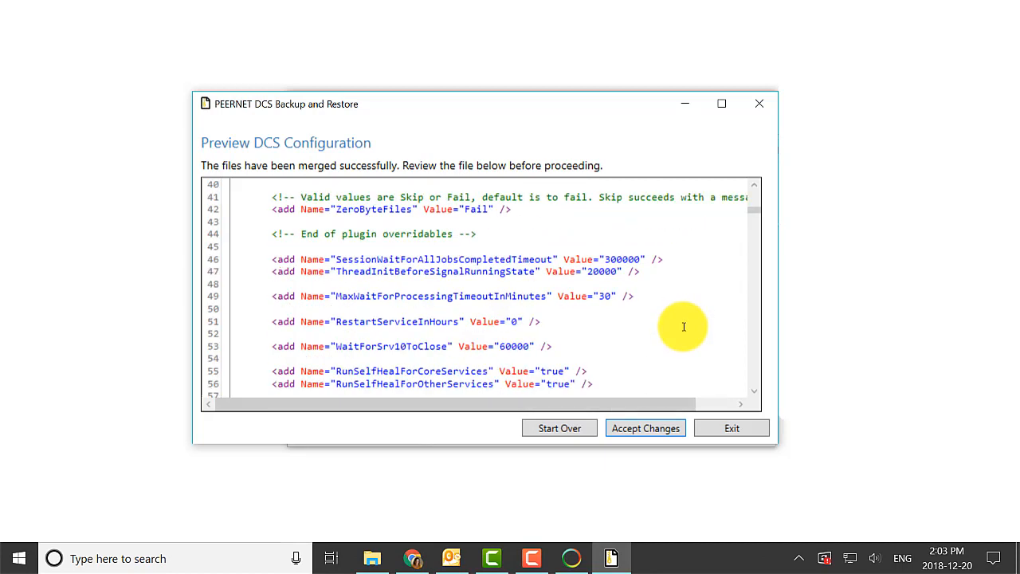
click(679, 429)
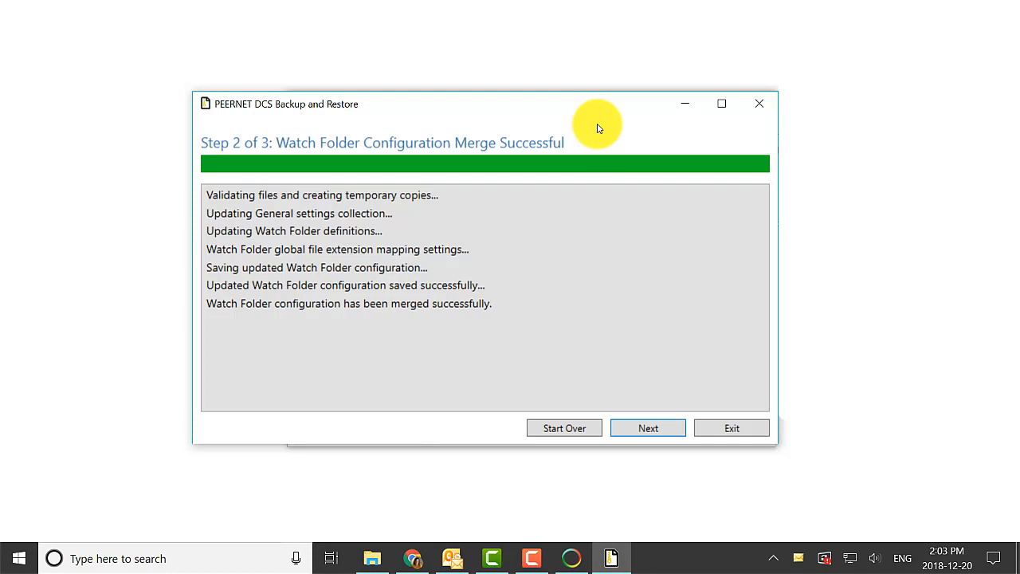
Review and accept the merged Watch Folder configuration, let the restore finish and exit the Backup and Restore utility
click(660, 432)
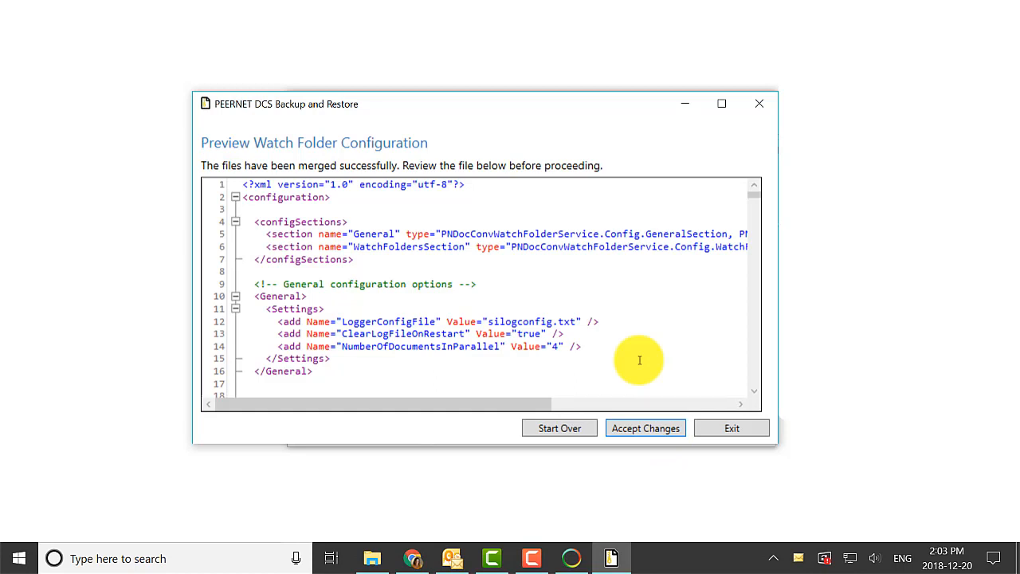
scroll(639, 360, down, 3)
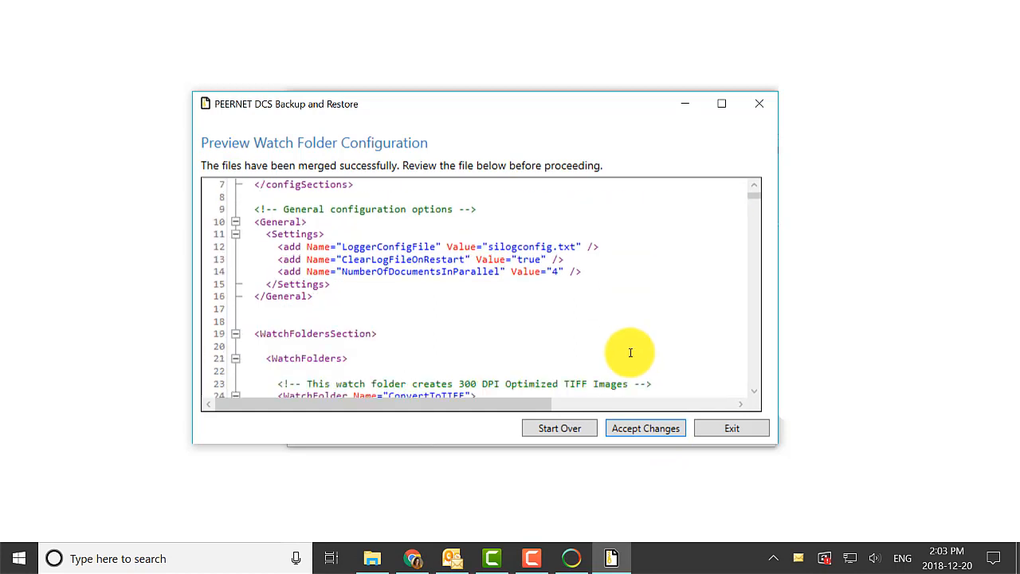
scroll(630, 353, down, 5)
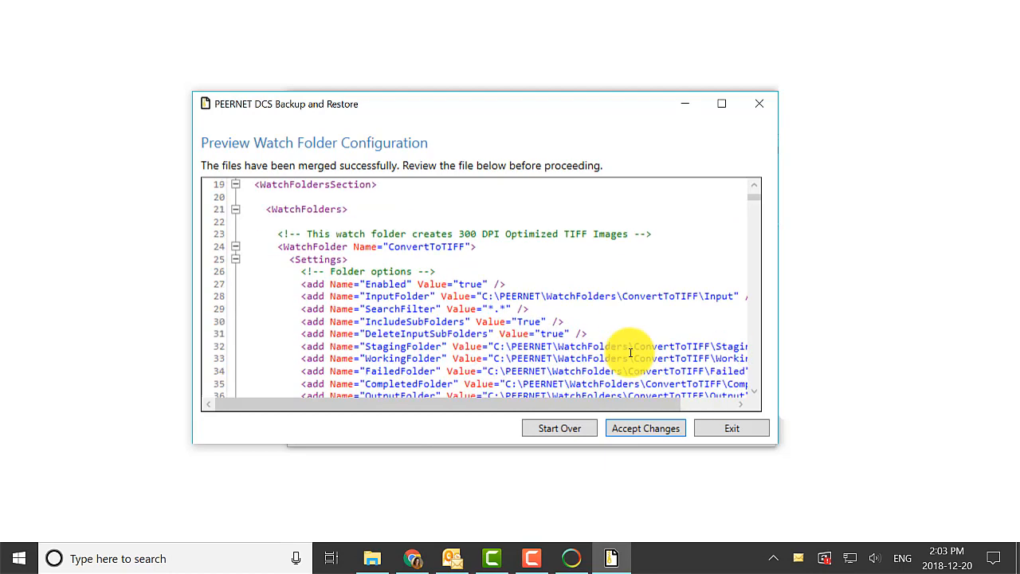
scroll(629, 352, down, 1)
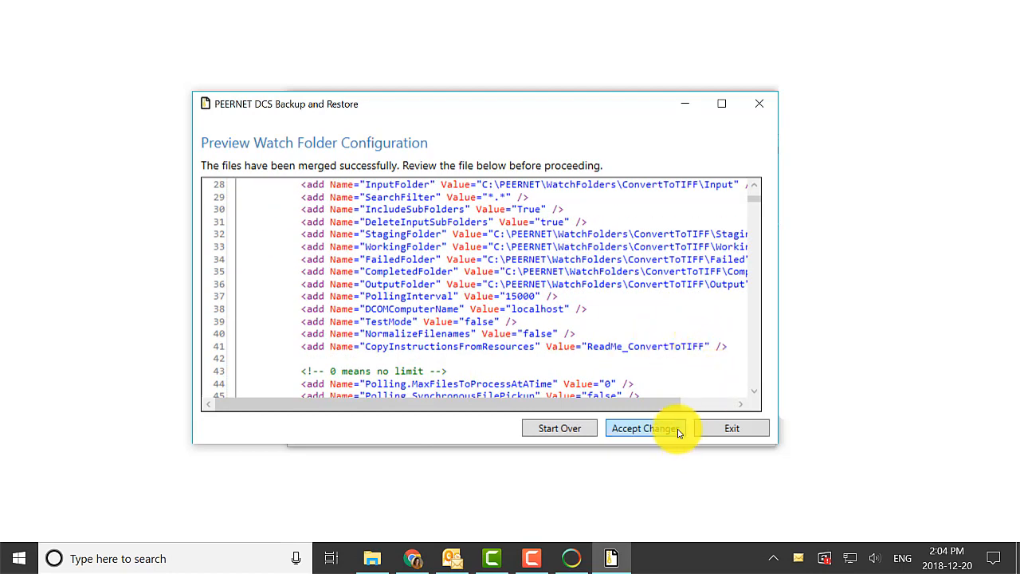
click(642, 427)
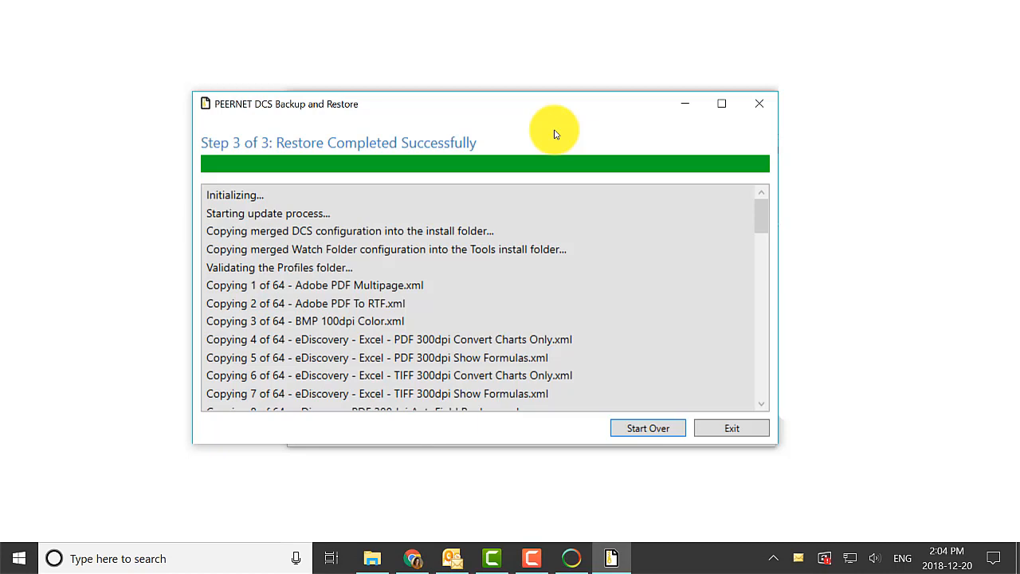
click(732, 427)
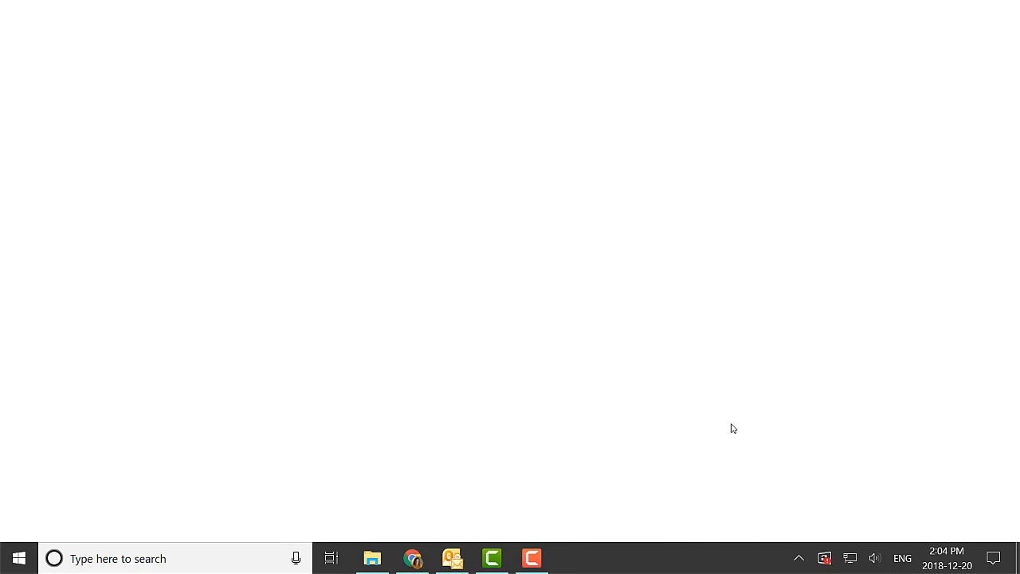
Open the Document Conversion Service 3.0 program group among the installed apps and browse its tools
click(19, 558)
scroll(114, 353, down, 5)
scroll(119, 374, down, 2)
click(170, 271)
scroll(178, 348, down, 2)
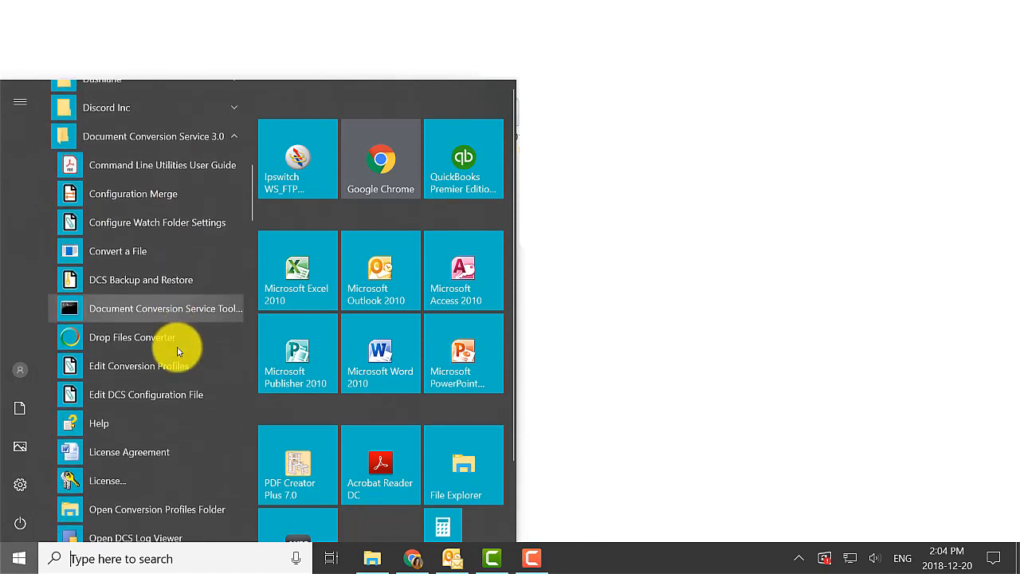
scroll(178, 348, down, 2)
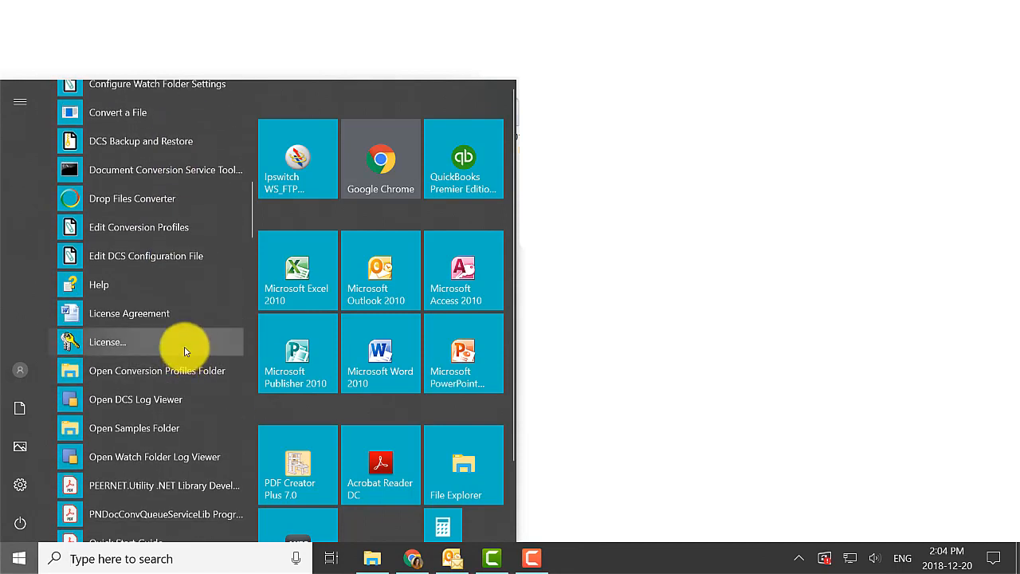